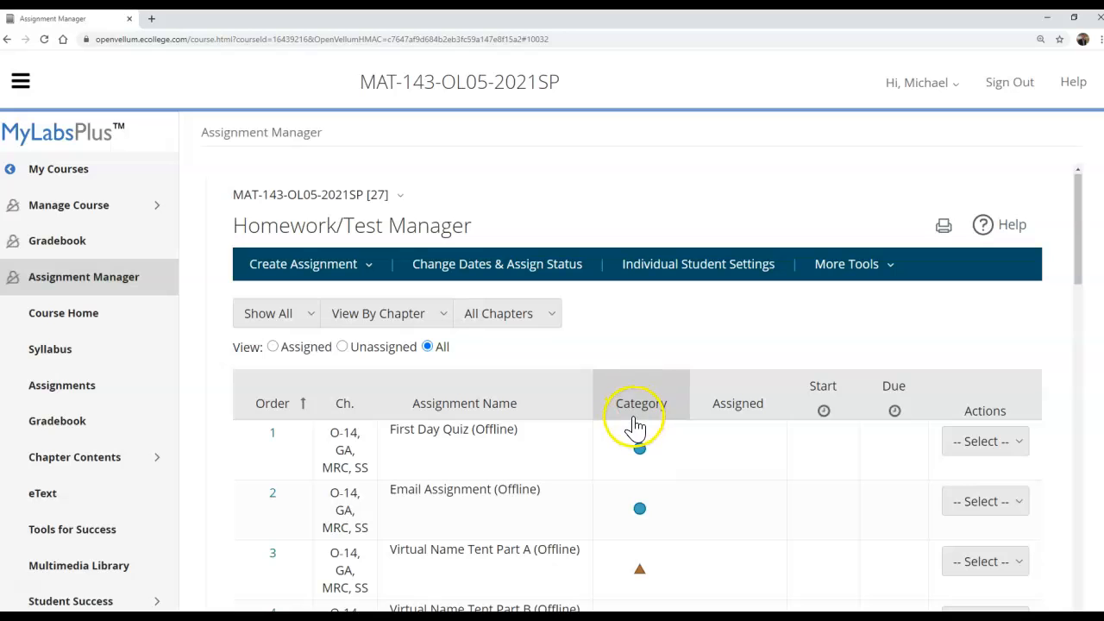
Step: Open the gradebook's weight settings and review the weights of the homework, quiz, test, study plan, labs and final exam categories
{"action": "left_click", "coordinate": [48, 243]}
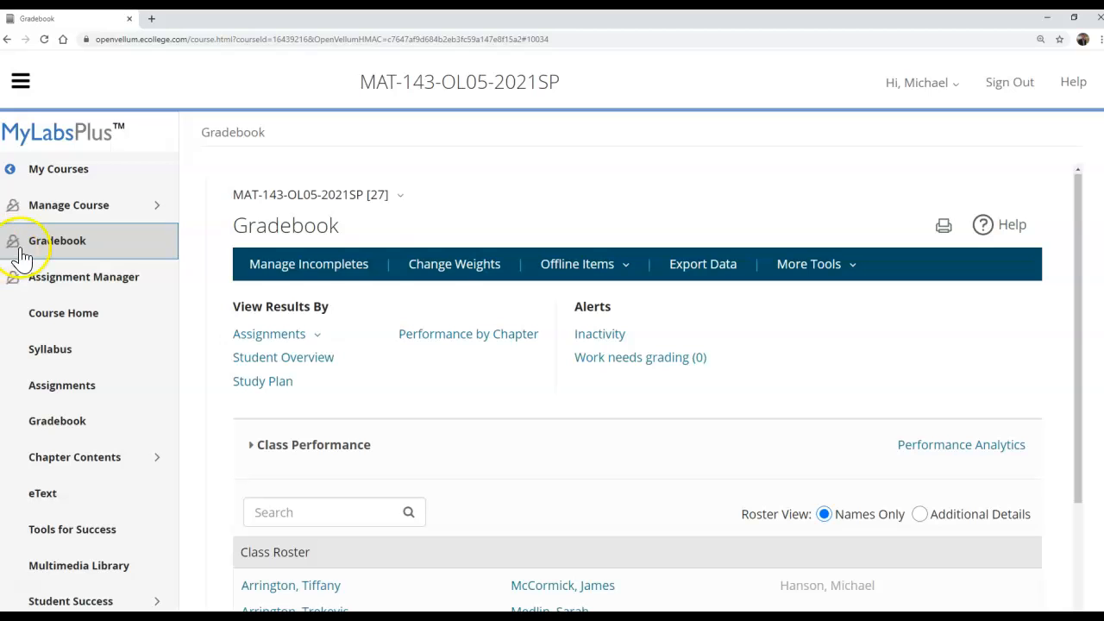
{"action": "left_click", "coordinate": [457, 276]}
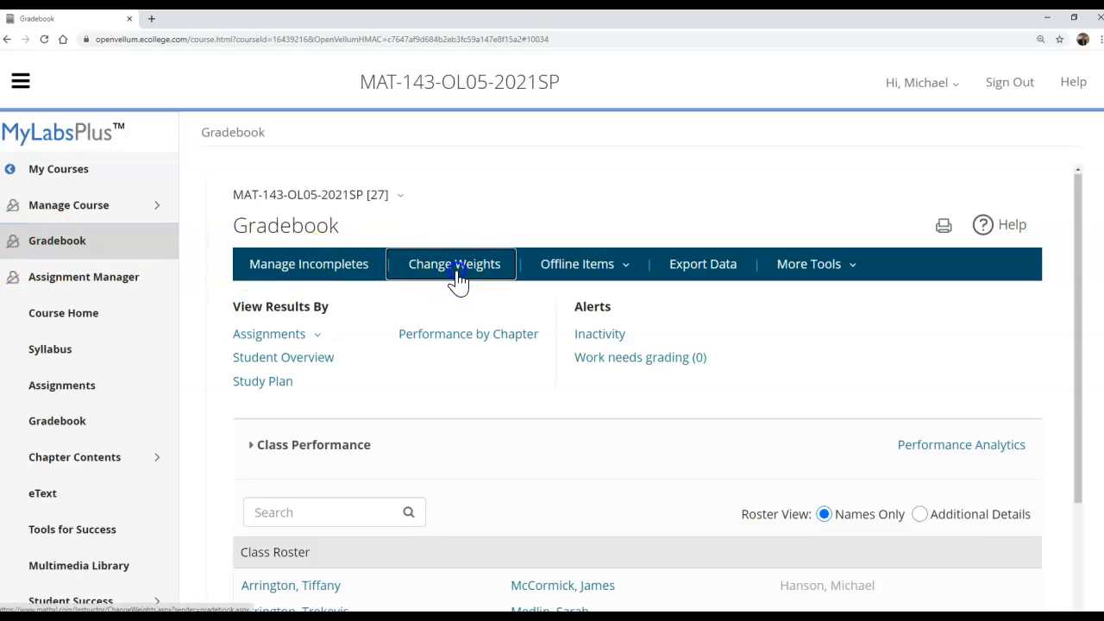
{"action": "scroll", "coordinate": [420, 394], "scroll_direction": "down", "scroll_amount": 3}
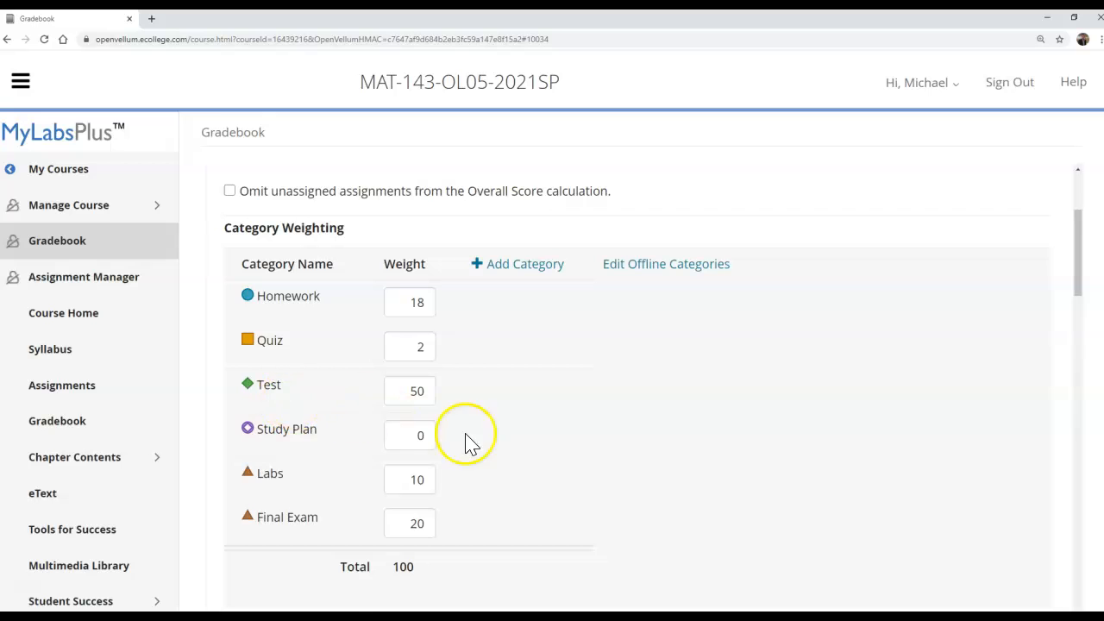
Step: Examine the category, points and exclusion setting of each assignment through to the end of the weighting list
{"action": "scroll", "coordinate": [518, 448], "scroll_direction": "down", "scroll_amount": 3}
{"action": "scroll", "coordinate": [576, 458], "scroll_direction": "down", "scroll_amount": 15}
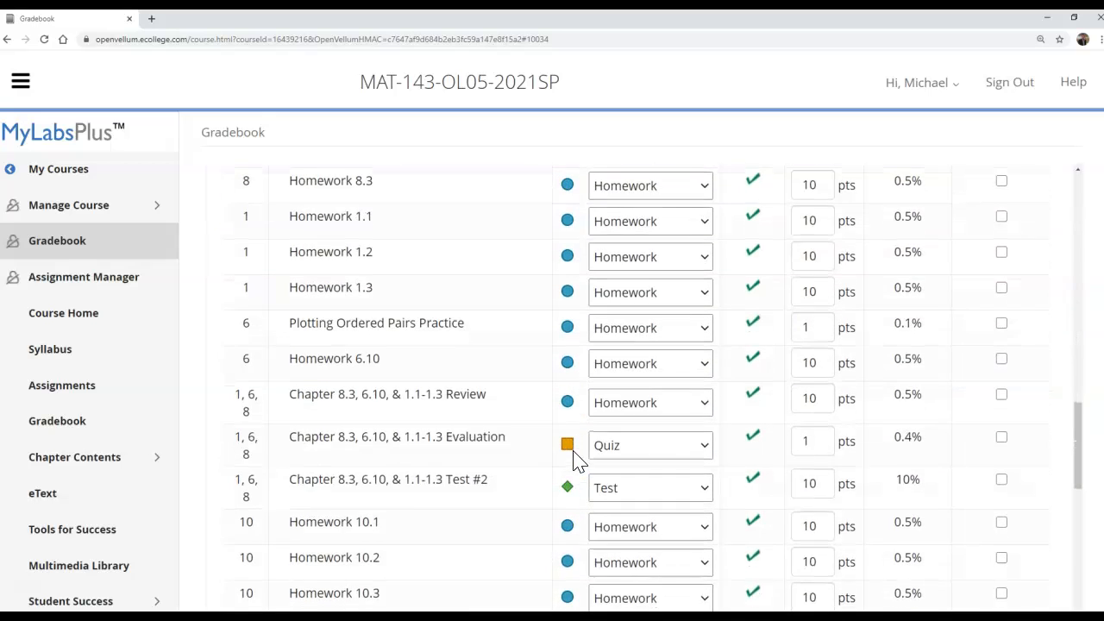
{"action": "scroll", "coordinate": [576, 459], "scroll_direction": "down", "scroll_amount": 9}
{"action": "scroll", "coordinate": [576, 459], "scroll_direction": "up", "scroll_amount": 2}
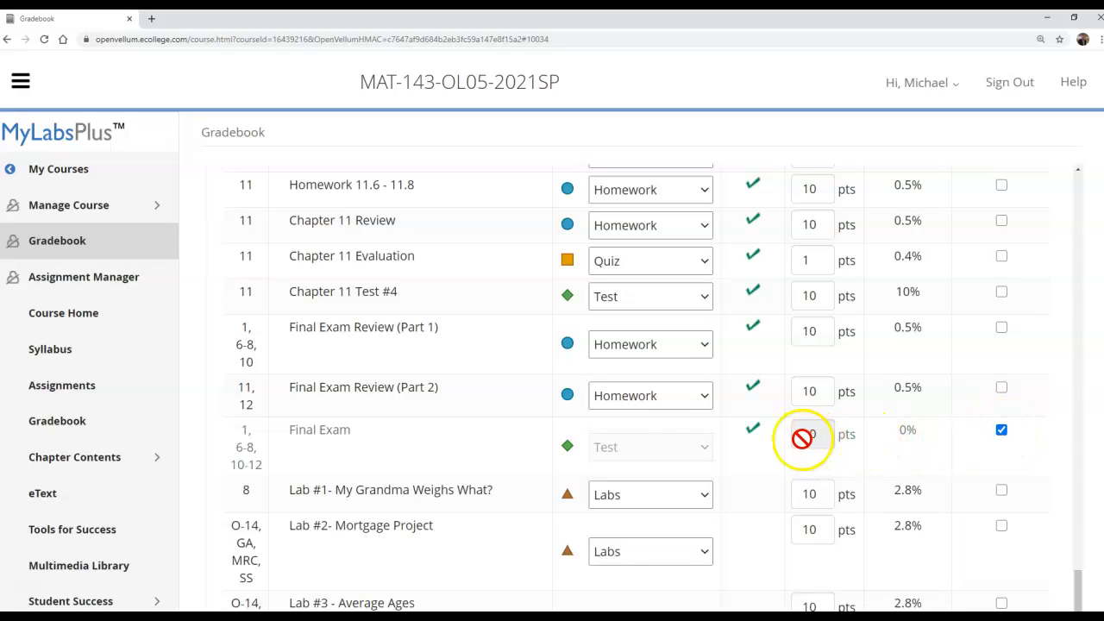
{"action": "scroll", "coordinate": [554, 476], "scroll_direction": "down", "scroll_amount": 5}
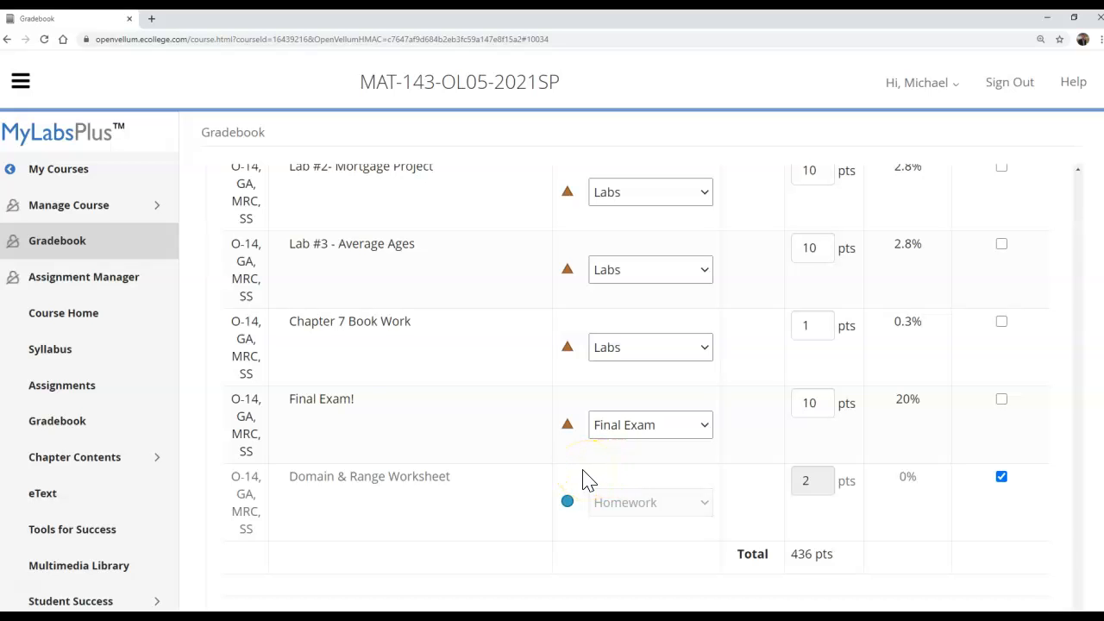
{"action": "scroll", "coordinate": [586, 483], "scroll_direction": "up", "scroll_amount": 5}
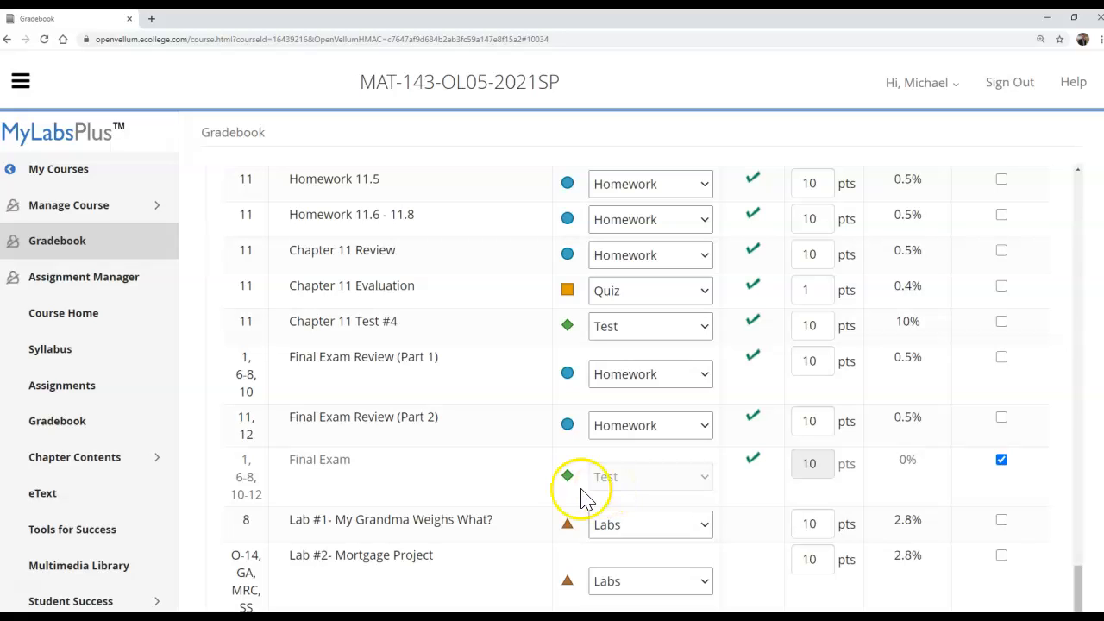
Step: Examine the categories, points and weight percentages of the offline labs and the Final Exam! item
{"action": "scroll", "coordinate": [584, 499], "scroll_direction": "down", "scroll_amount": 2}
{"action": "scroll", "coordinate": [583, 498], "scroll_direction": "down", "scroll_amount": 2}
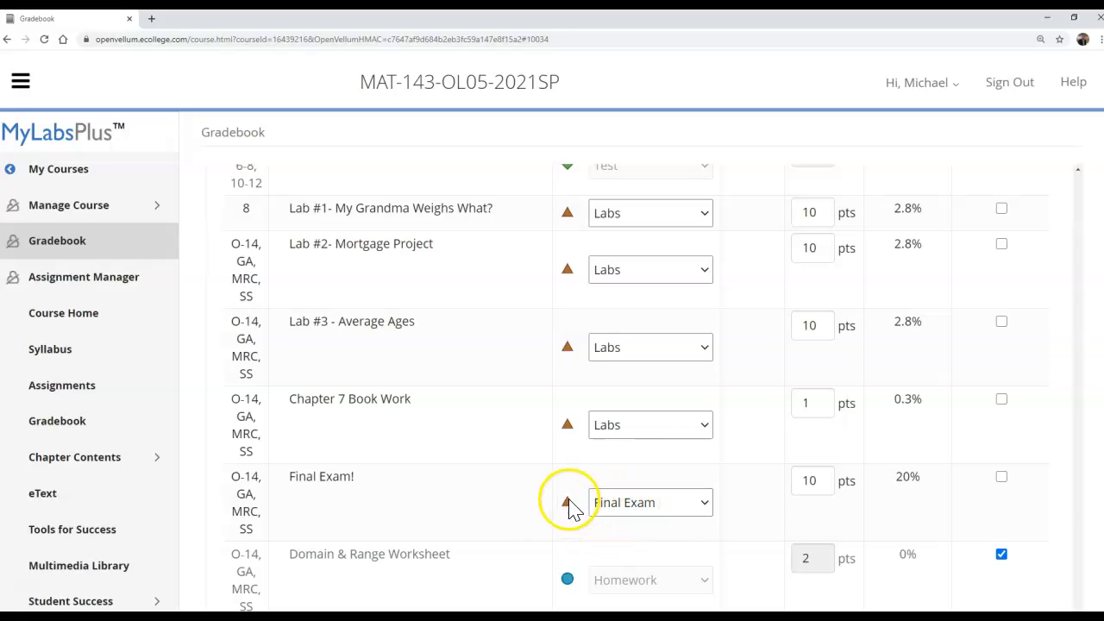
{"action": "scroll", "coordinate": [385, 495], "scroll_direction": "up", "scroll_amount": 1}
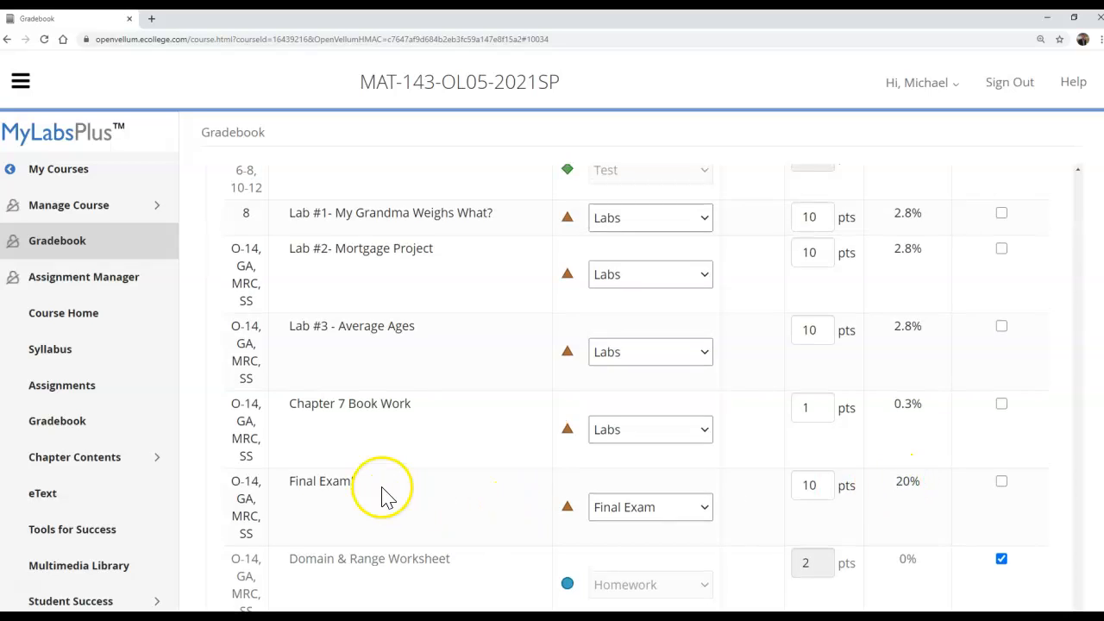
{"action": "scroll", "coordinate": [385, 496], "scroll_direction": "up", "scroll_amount": 1}
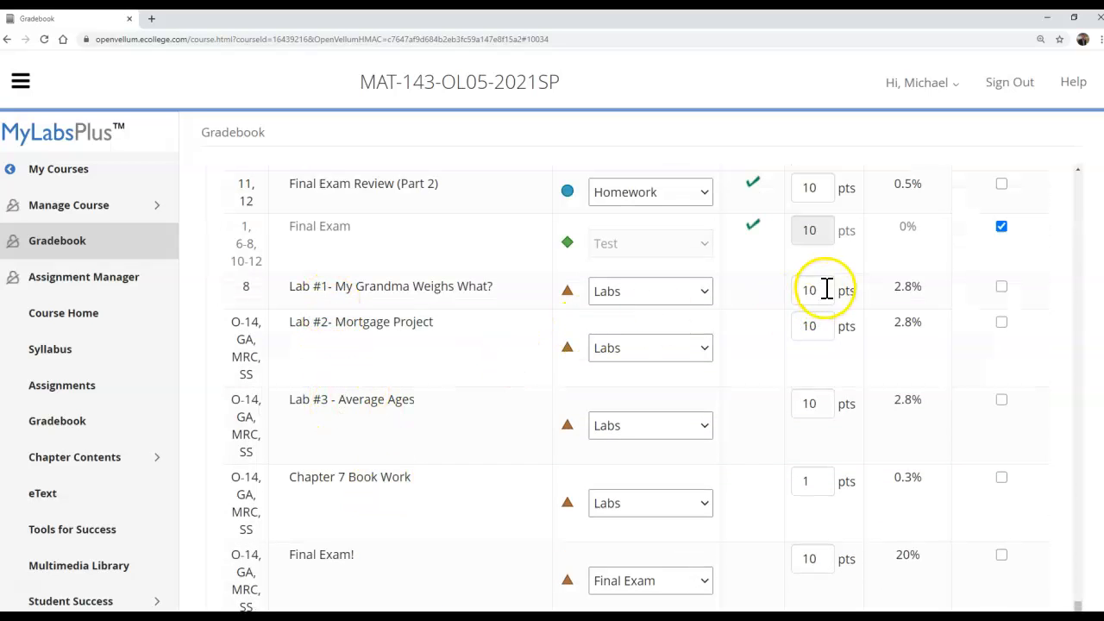
{"action": "scroll", "coordinate": [526, 457], "scroll_direction": "up", "scroll_amount": 10}
{"action": "scroll", "coordinate": [527, 456], "scroll_direction": "down", "scroll_amount": 10}
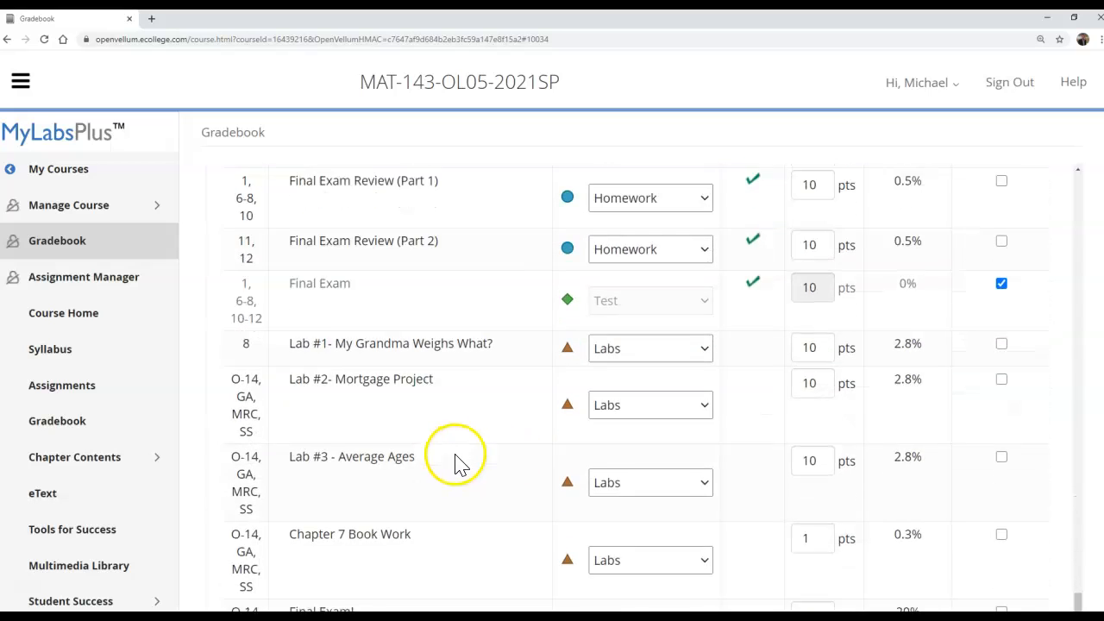
{"action": "scroll", "coordinate": [457, 463], "scroll_direction": "down", "scroll_amount": 3}
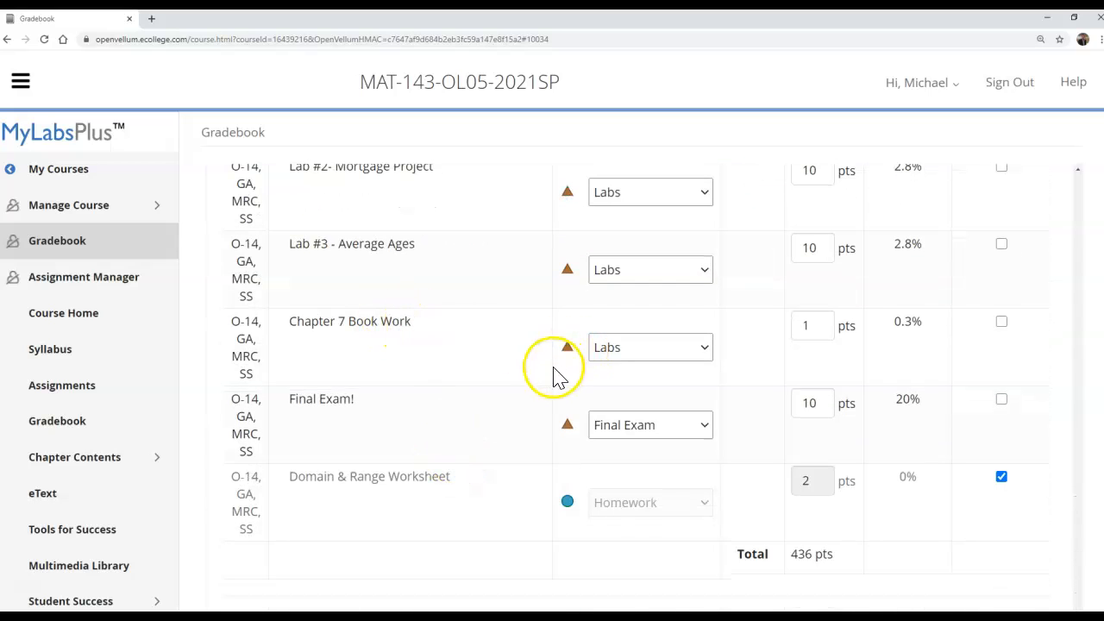
Step: Compare the points and percentages of Chapter 7 Book Work and the Domain & Range Worksheet with the other assignments
{"action": "scroll", "coordinate": [575, 387], "scroll_direction": "up", "scroll_amount": 6}
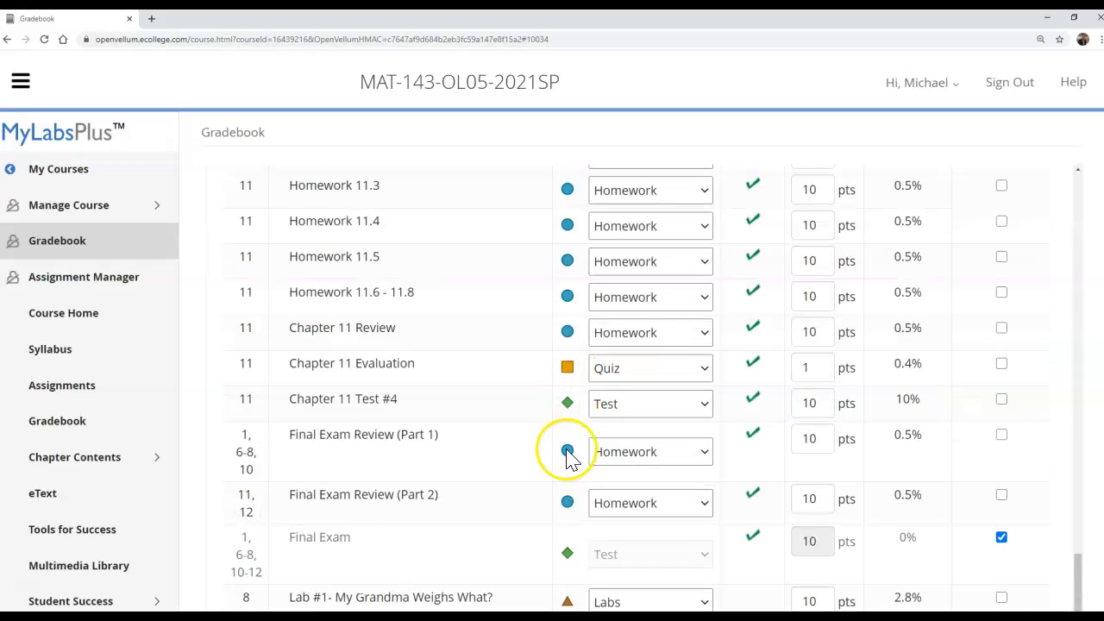
{"action": "scroll", "coordinate": [573, 461], "scroll_direction": "down", "scroll_amount": 2}
{"action": "scroll", "coordinate": [788, 475], "scroll_direction": "down", "scroll_amount": 2}
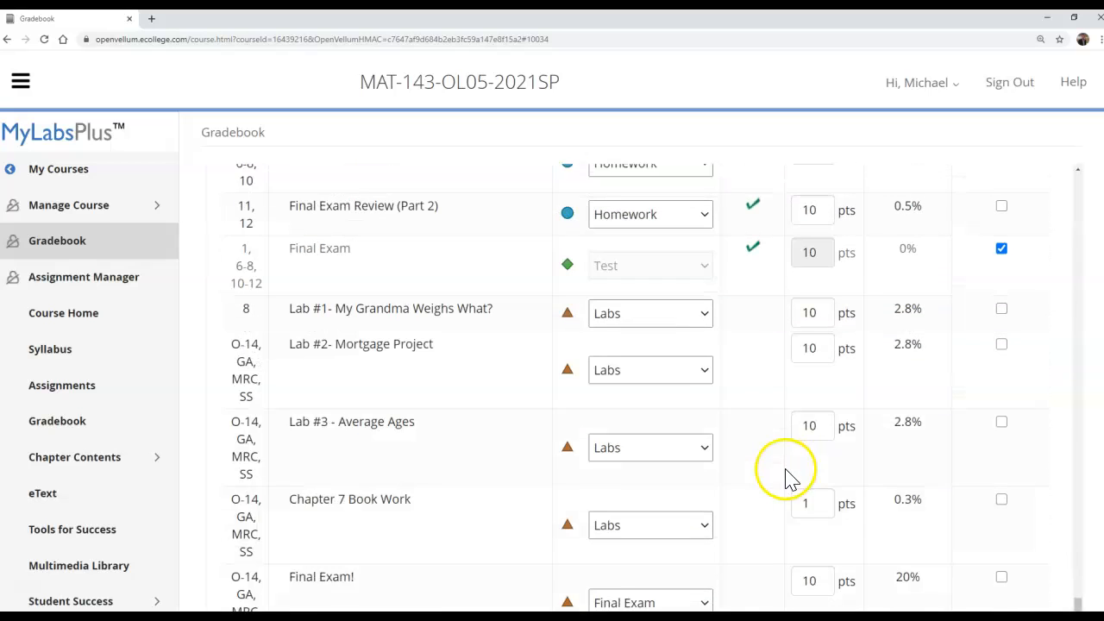
{"action": "scroll", "coordinate": [786, 476], "scroll_direction": "down", "scroll_amount": 1}
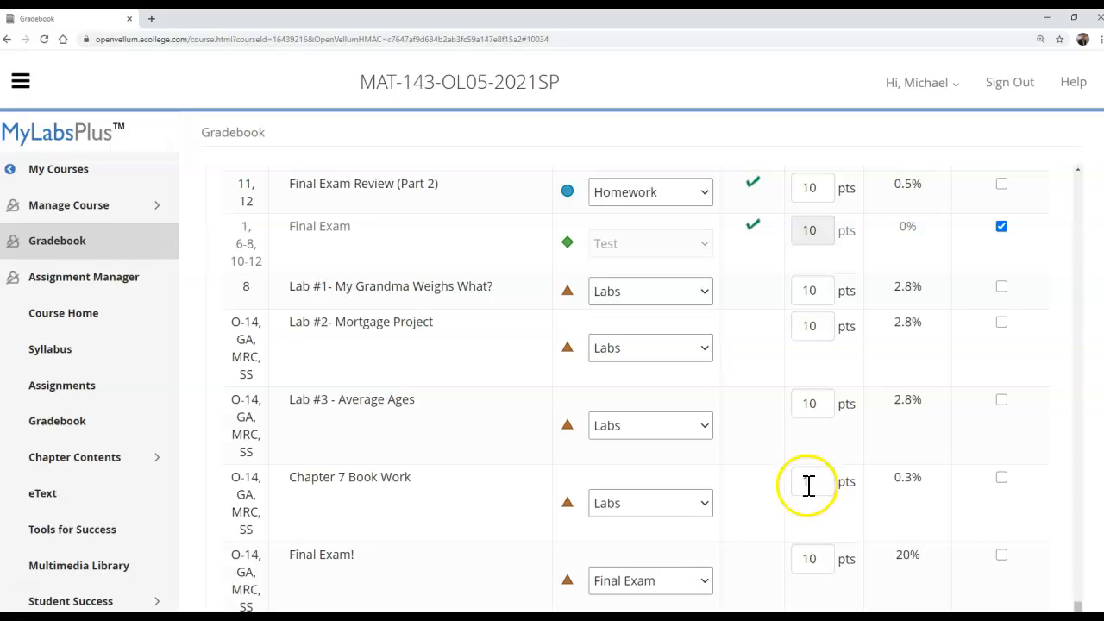
{"action": "scroll", "coordinate": [816, 481], "scroll_direction": "up", "scroll_amount": 2}
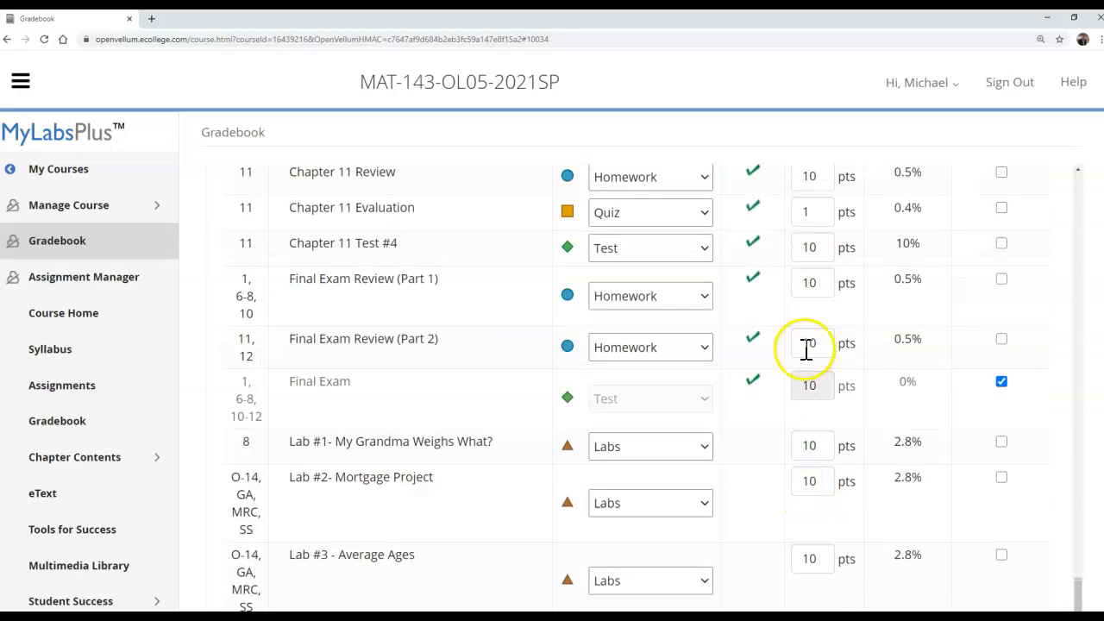
{"action": "scroll", "coordinate": [768, 448], "scroll_direction": "down", "scroll_amount": 4}
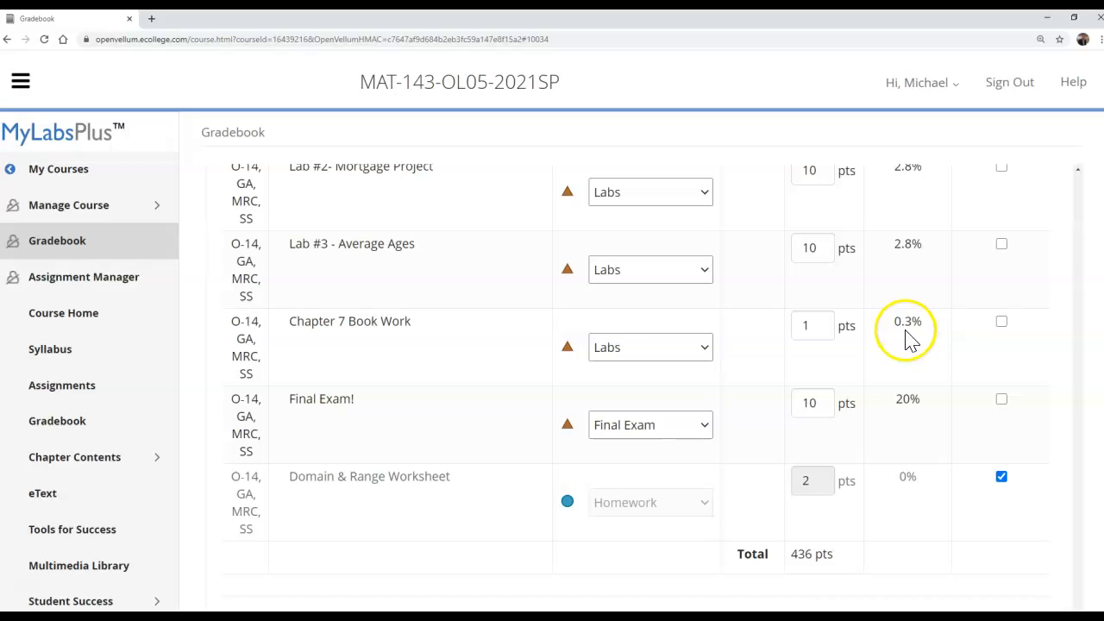
{"action": "scroll", "coordinate": [788, 424], "scroll_direction": "up", "scroll_amount": 8}
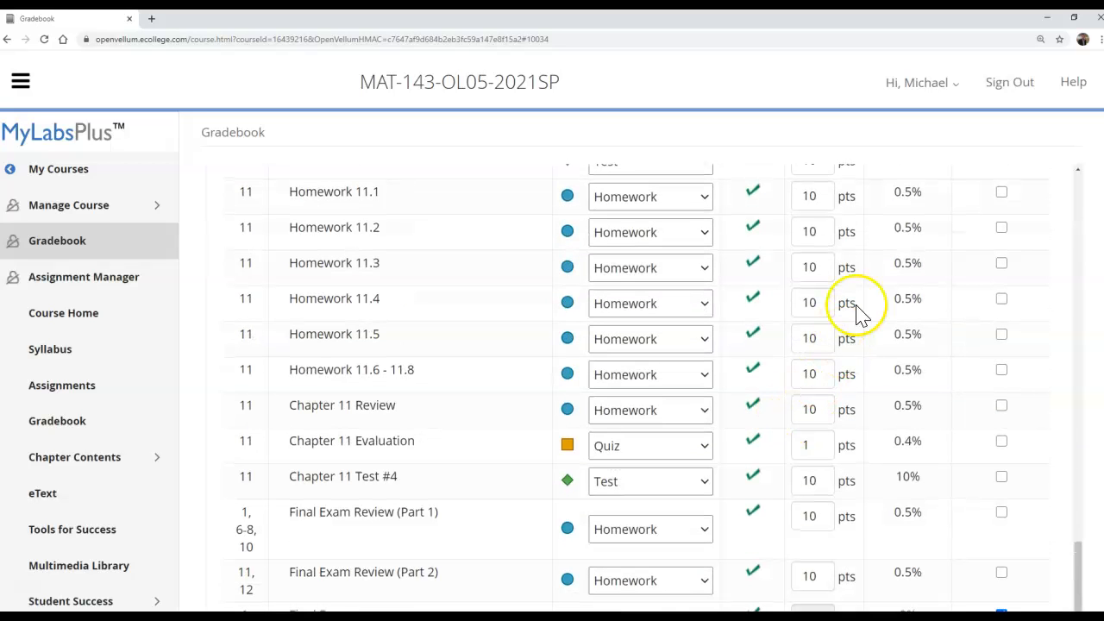
{"action": "scroll", "coordinate": [829, 403], "scroll_direction": "down", "scroll_amount": 2}
{"action": "scroll", "coordinate": [829, 402], "scroll_direction": "down", "scroll_amount": 5}
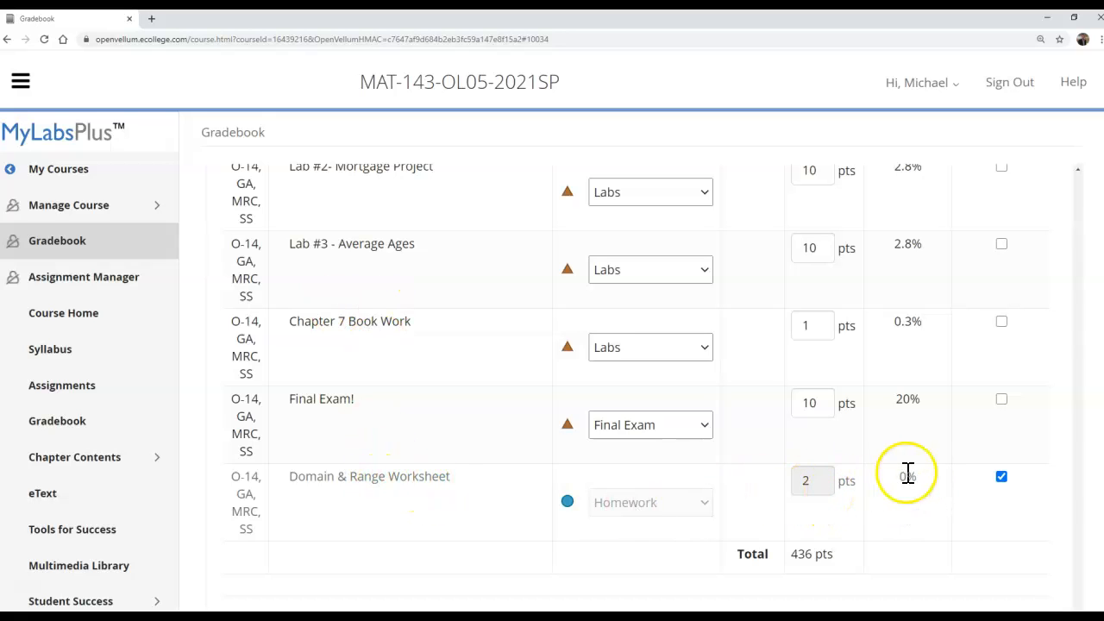
{"action": "scroll", "coordinate": [373, 498], "scroll_direction": "up", "scroll_amount": 3}
{"action": "scroll", "coordinate": [372, 498], "scroll_direction": "up", "scroll_amount": 5}
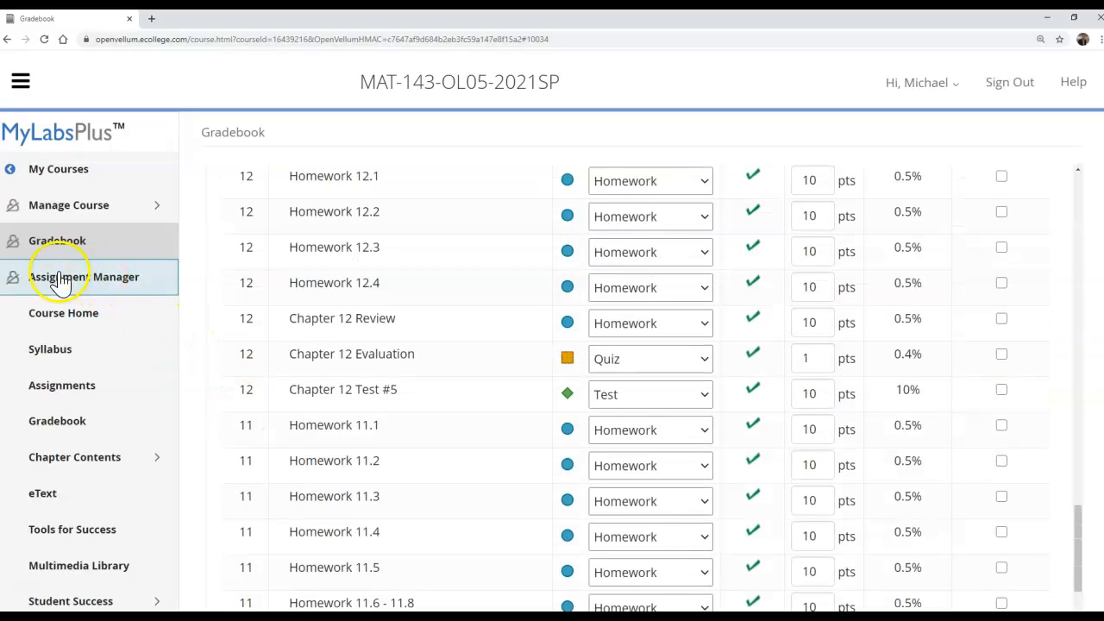
Step: Open the Assignment Manager, review the assignment creation options and check the category symbols of the first assignments
{"action": "left_click", "coordinate": [76, 279]}
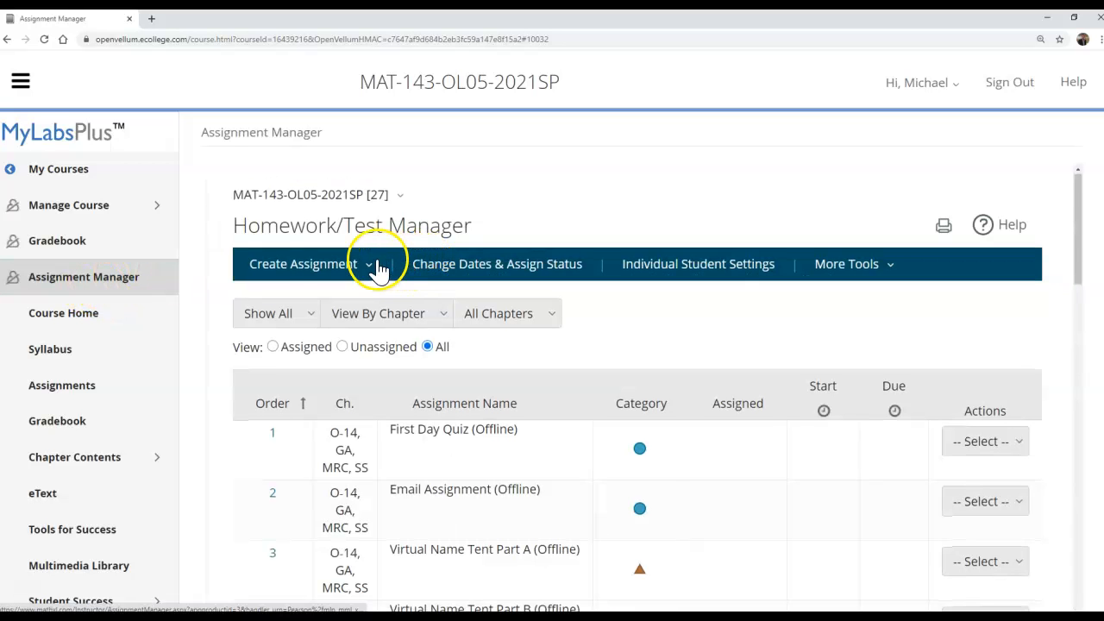
{"action": "left_click", "coordinate": [318, 273]}
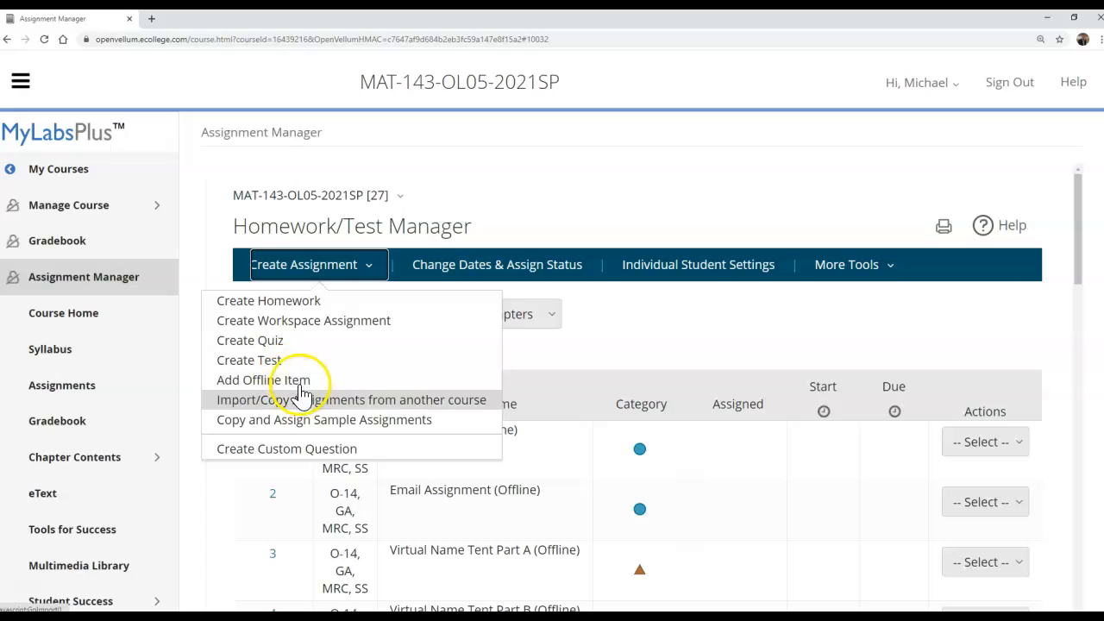
{"action": "scroll", "coordinate": [539, 479], "scroll_direction": "down", "scroll_amount": 2}
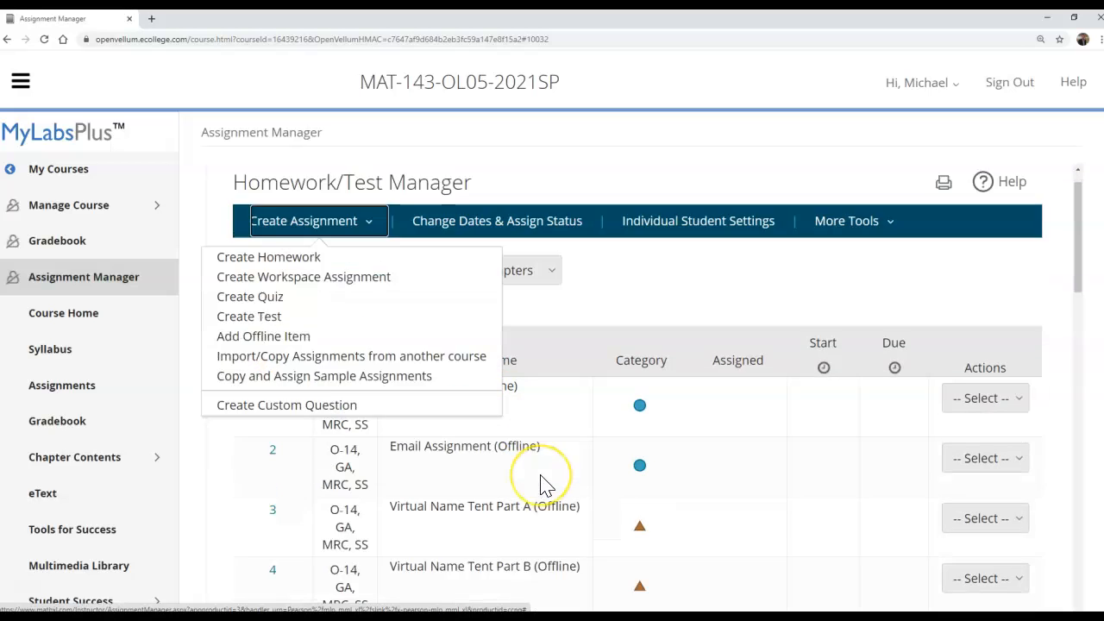
{"action": "scroll", "coordinate": [538, 369], "scroll_direction": "down", "scroll_amount": 2}
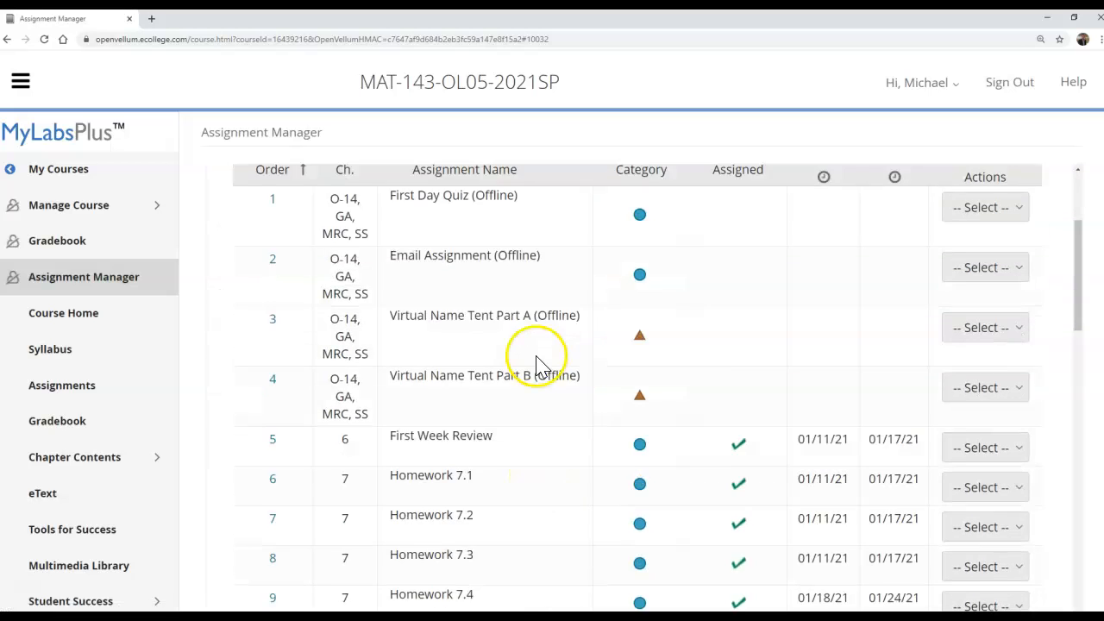
{"action": "scroll", "coordinate": [533, 366], "scroll_direction": "up", "scroll_amount": 2}
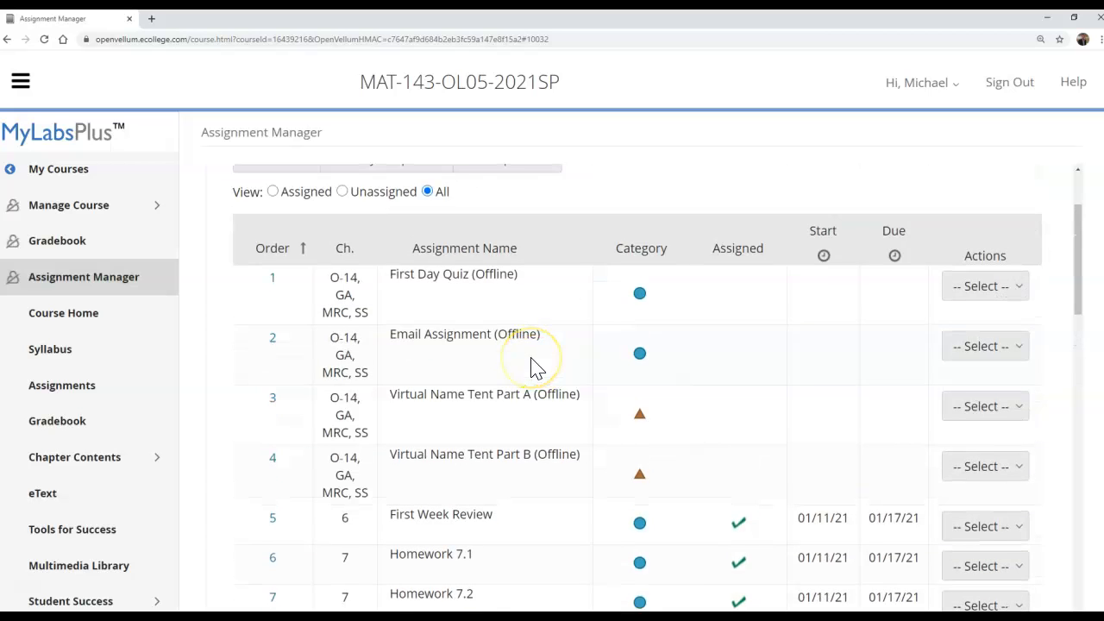
{"action": "scroll", "coordinate": [533, 366], "scroll_direction": "down", "scroll_amount": 4}
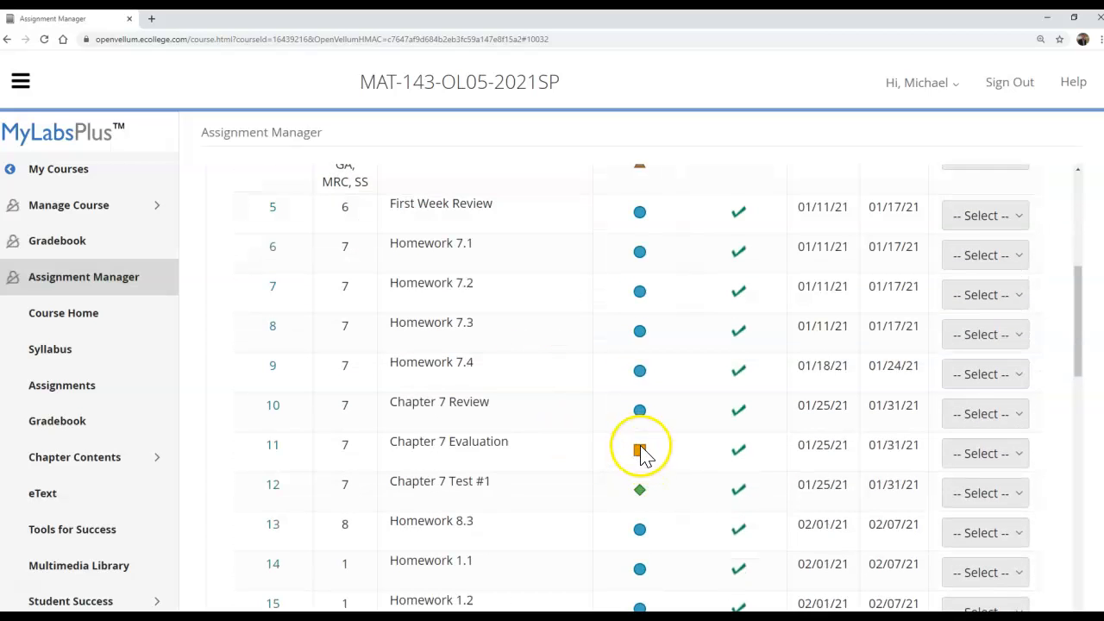
Step: Return to the gradebook's weight settings and check which symbol represents each category
{"action": "left_click", "coordinate": [61, 250]}
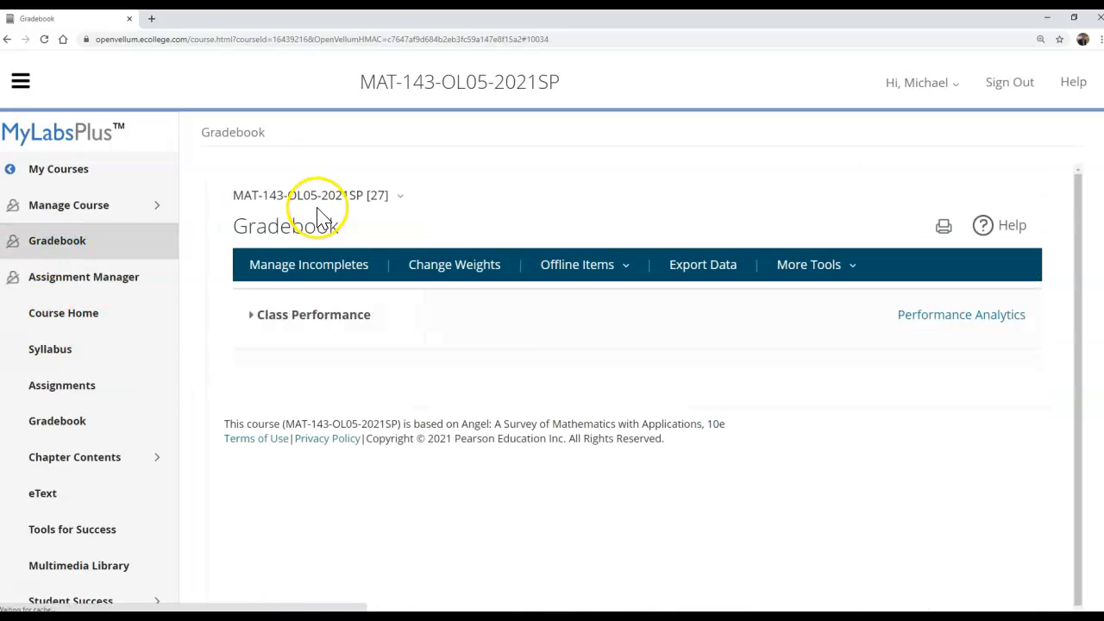
{"action": "left_click", "coordinate": [476, 272]}
{"action": "scroll", "coordinate": [505, 380], "scroll_direction": "down", "scroll_amount": 3}
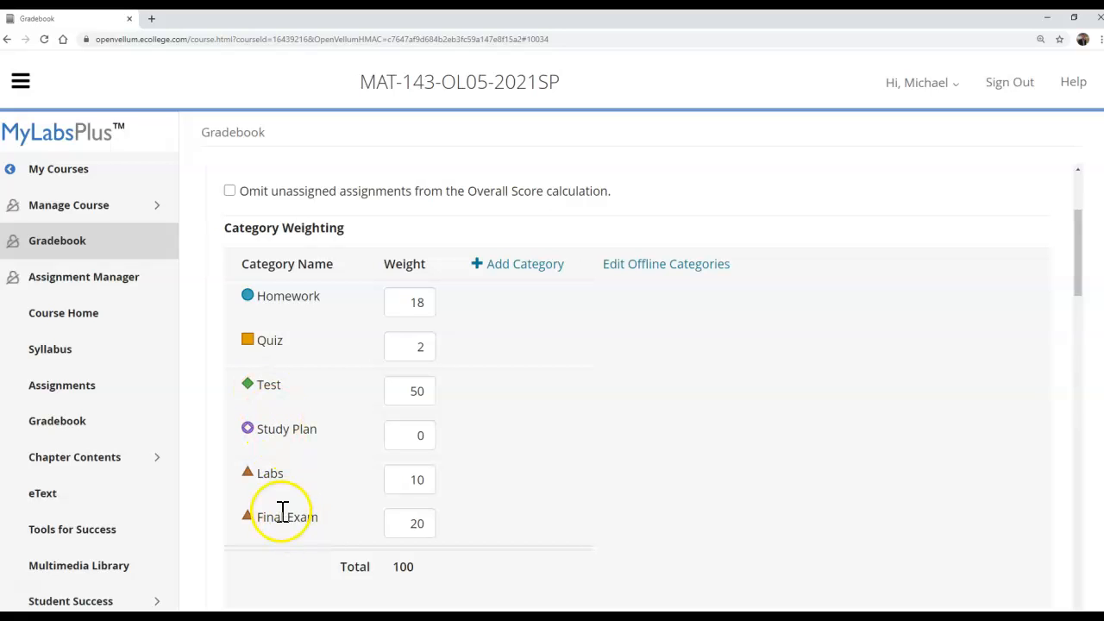
Step: Return to the Assignment Manager and look through the full list of assignments with their category symbols and dates
{"action": "left_click", "coordinate": [76, 275]}
{"action": "left_click", "coordinate": [88, 251]}
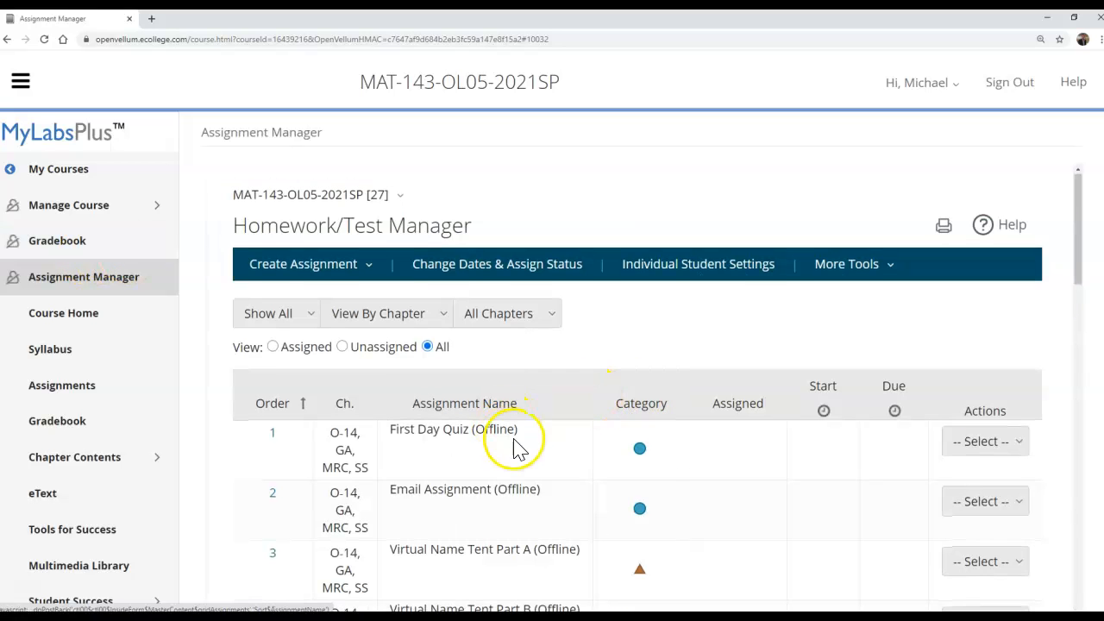
{"action": "scroll", "coordinate": [514, 447], "scroll_direction": "down", "scroll_amount": 8}
{"action": "scroll", "coordinate": [515, 446], "scroll_direction": "down", "scroll_amount": 8}
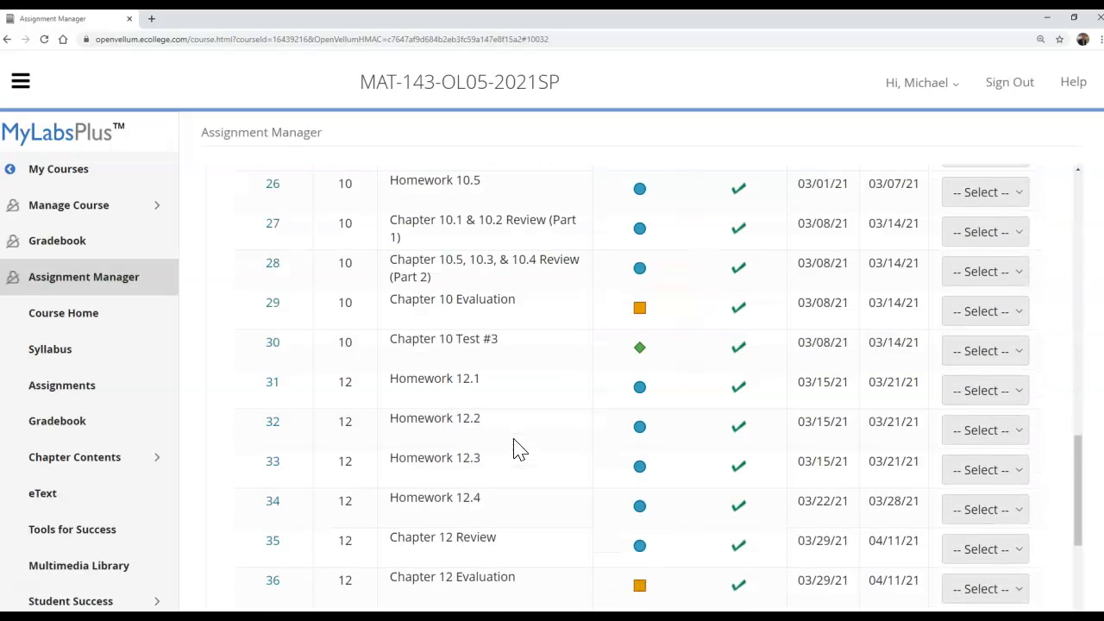
{"action": "scroll", "coordinate": [515, 448], "scroll_direction": "down", "scroll_amount": 7}
{"action": "scroll", "coordinate": [515, 447], "scroll_direction": "down", "scroll_amount": 3}
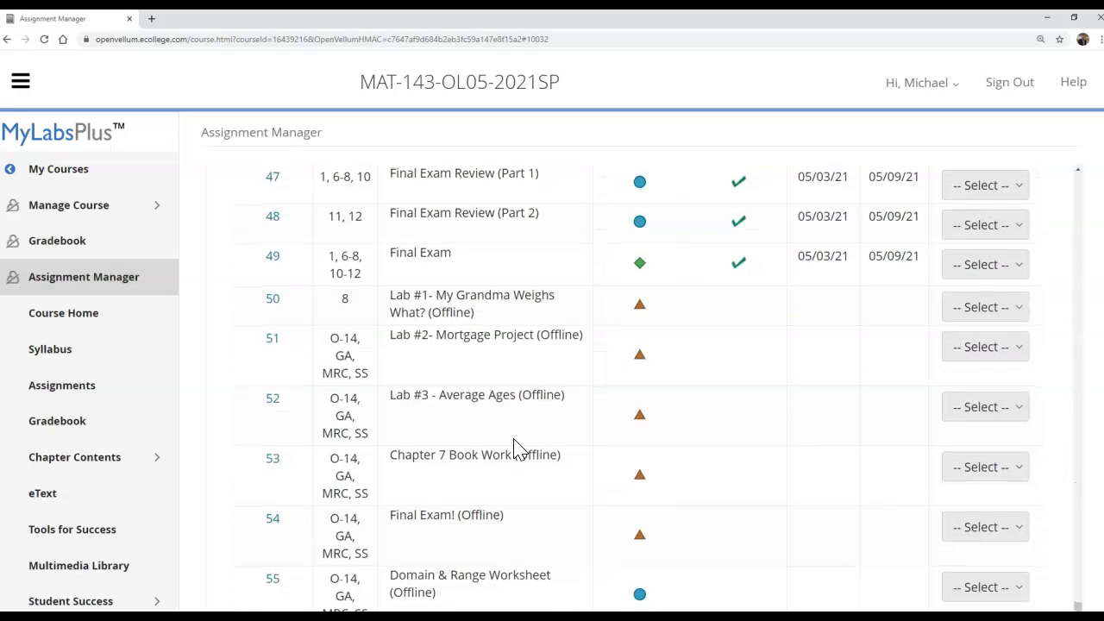
{"action": "scroll", "coordinate": [515, 448], "scroll_direction": "down", "scroll_amount": 3}
{"action": "scroll", "coordinate": [515, 448], "scroll_direction": "up", "scroll_amount": 10}
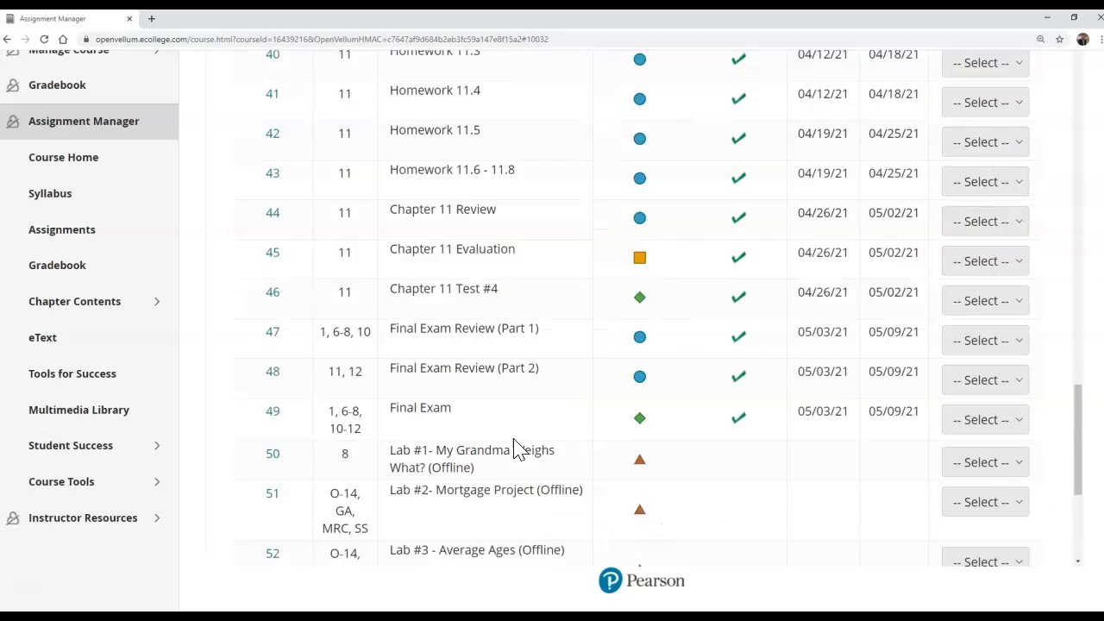
{"action": "scroll", "coordinate": [515, 449], "scroll_direction": "up", "scroll_amount": 13}
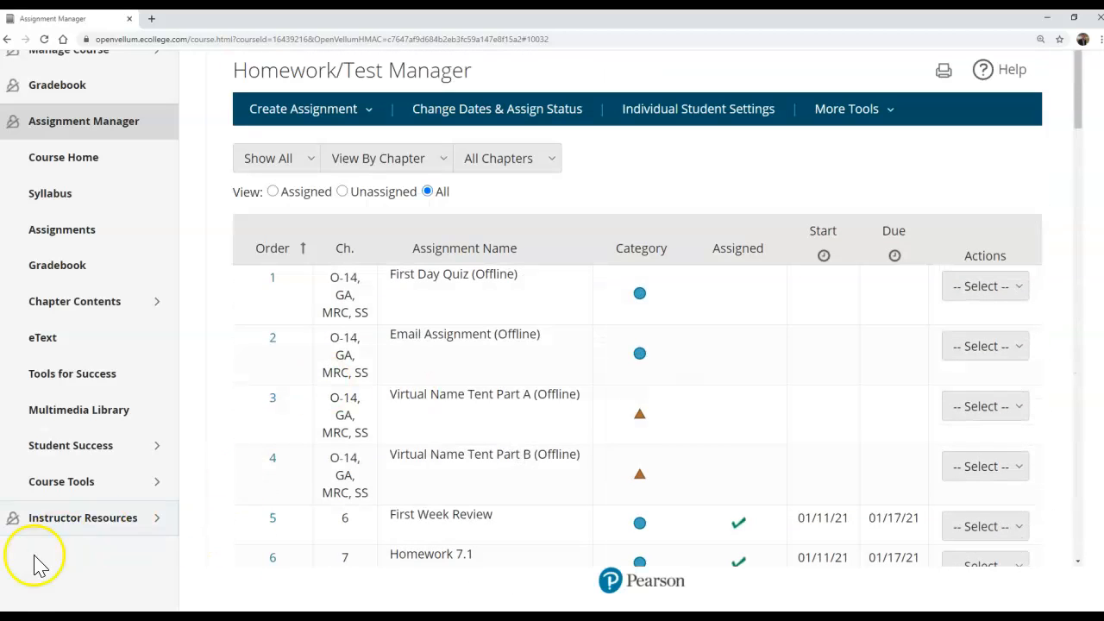